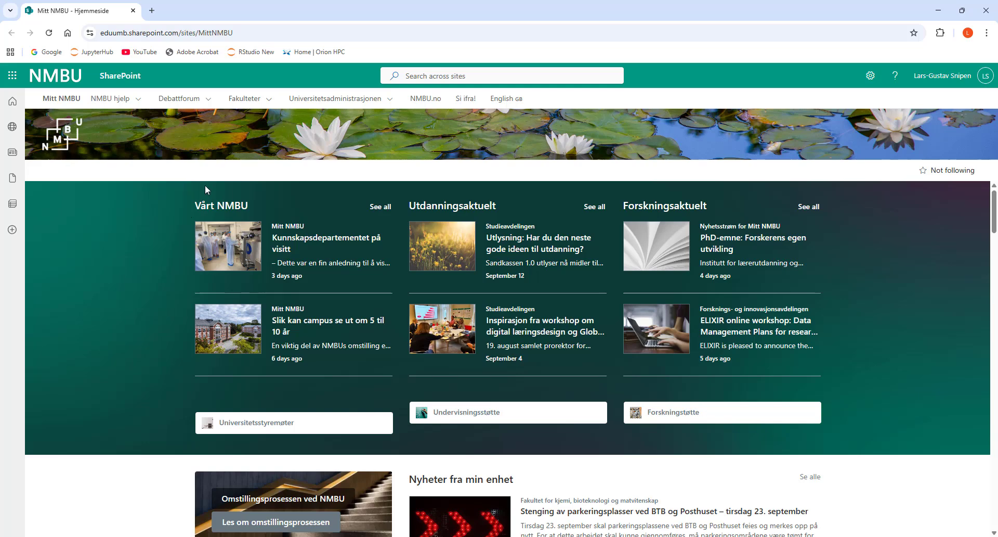
Open the bookmarked RStudio New page and choose the BIN310 partition in the advanced server options
click(246, 53)
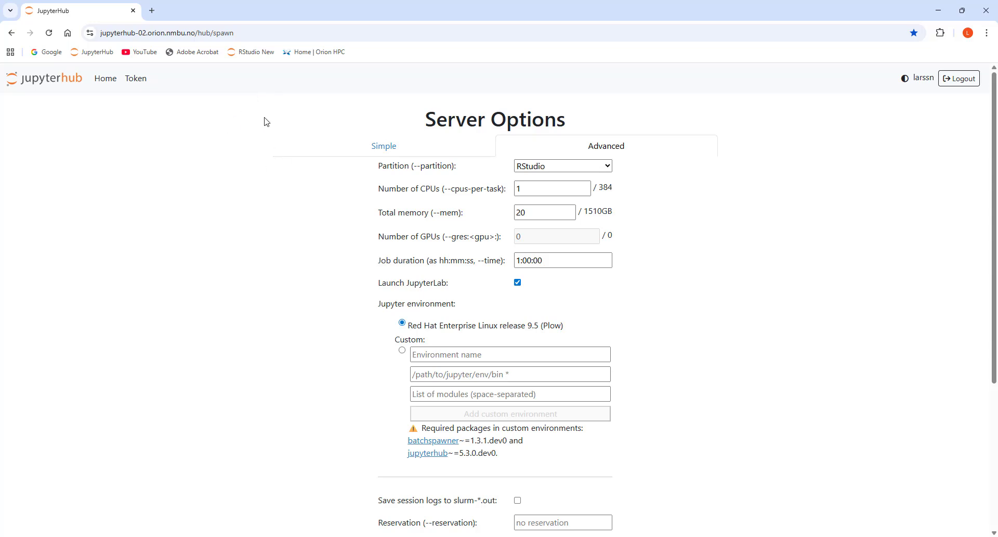
click(386, 151)
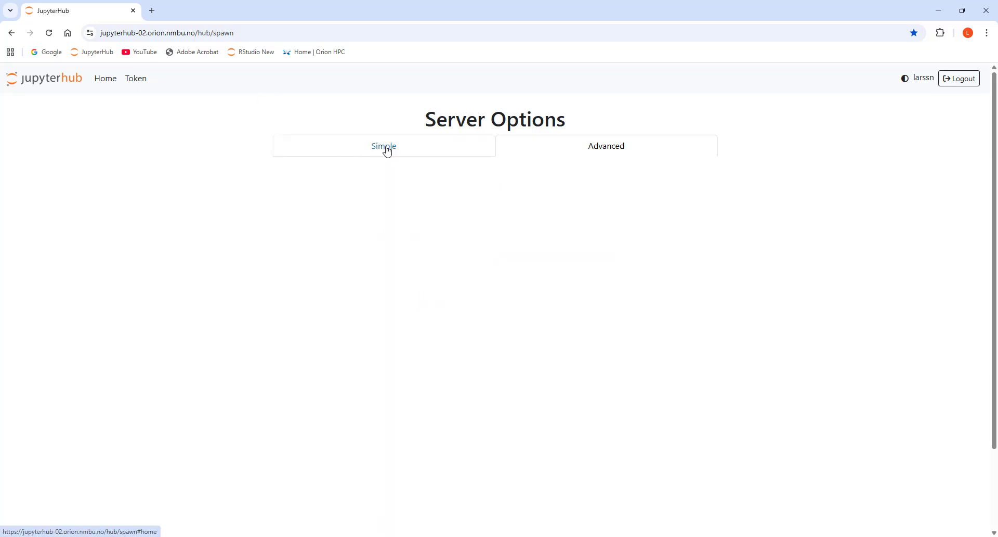
click(559, 146)
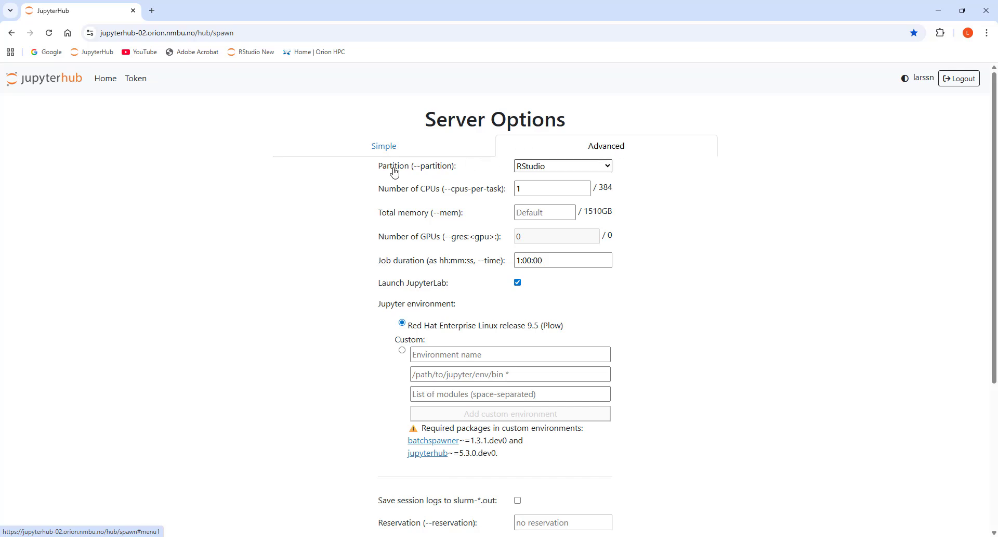
click(581, 170)
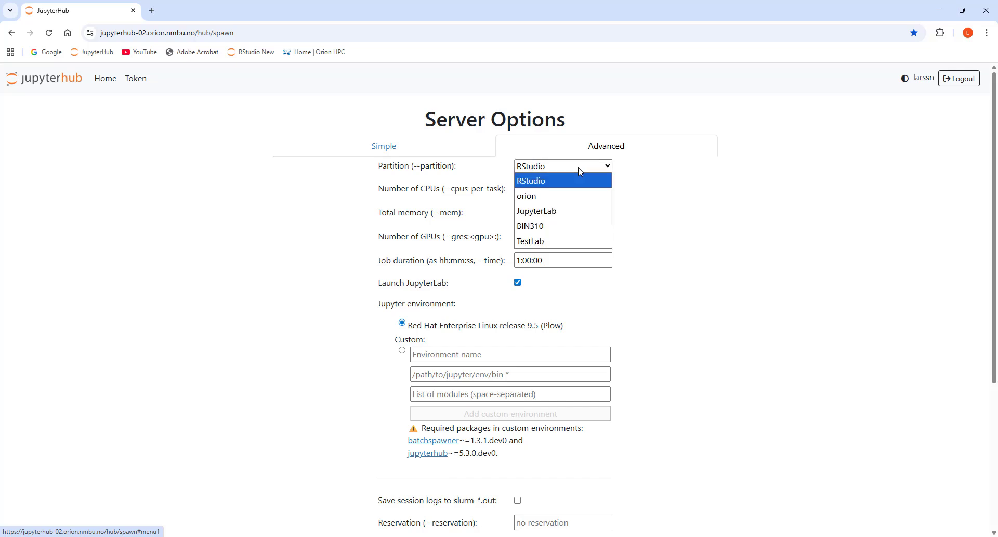
click(537, 226)
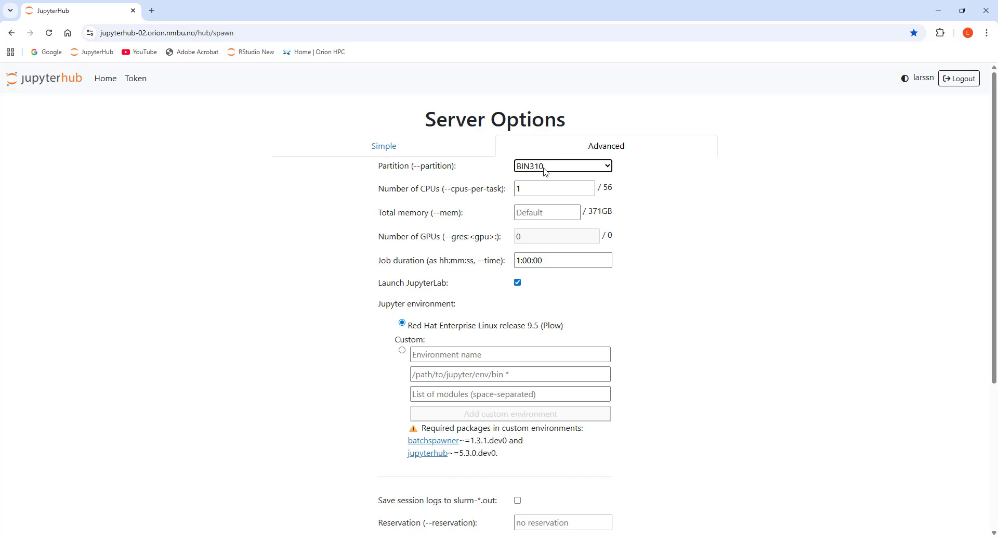
Set the total memory for the server job to 10 GB
click(545, 188)
click(538, 213)
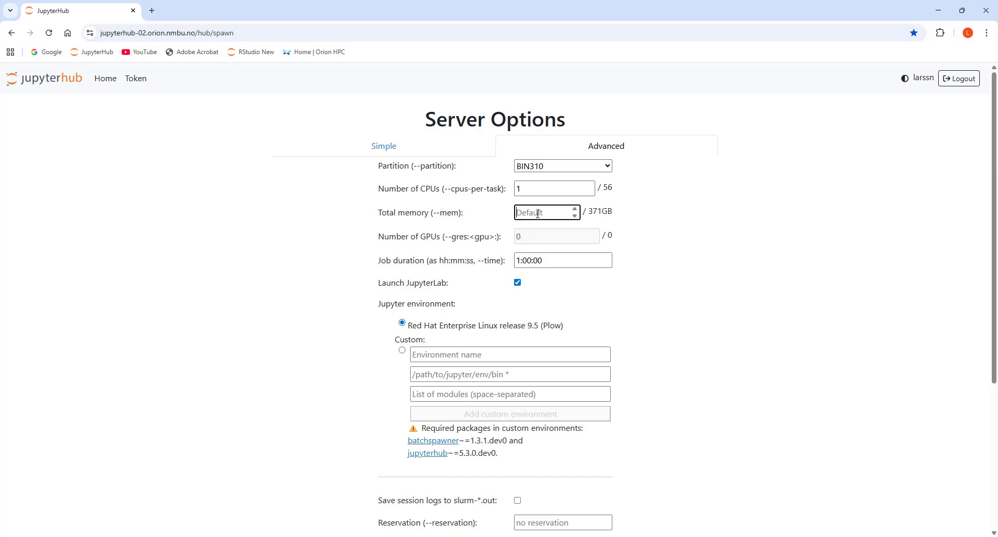
click(575, 209)
double_click(575, 210)
click(575, 210)
drag(517, 261, 545, 261)
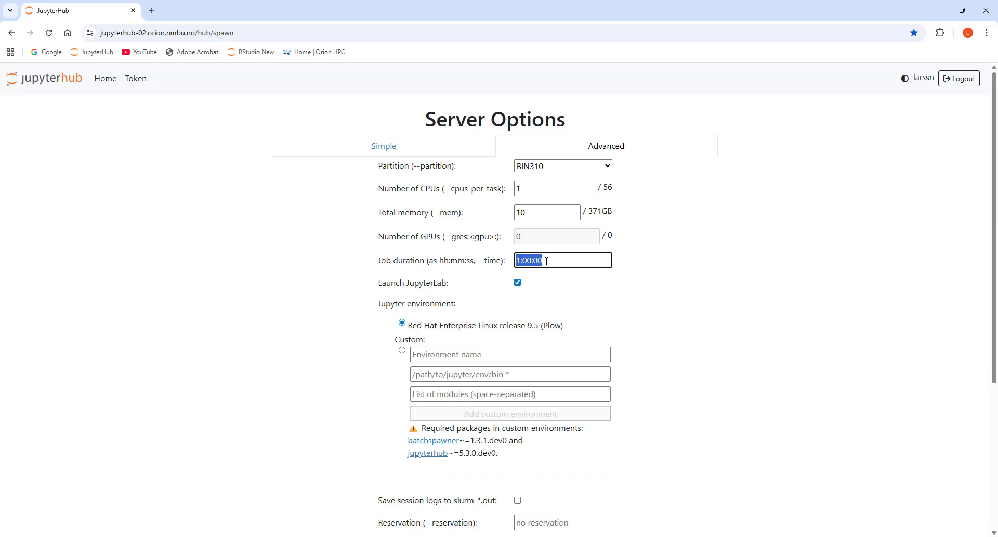
click(547, 260)
key(Home)
key(shift+Right)
click(549, 263)
double_click(518, 260)
click(554, 262)
Set the reservation to BIN310 and the extra options to --account=bin310
scroll(525, 333, down, 2)
scroll(530, 316, down, 3)
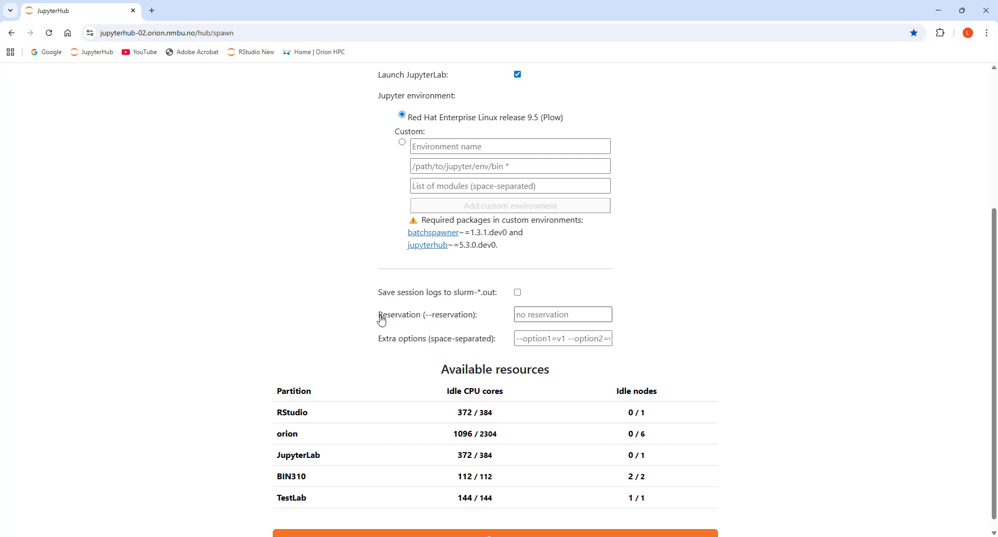
click(550, 314)
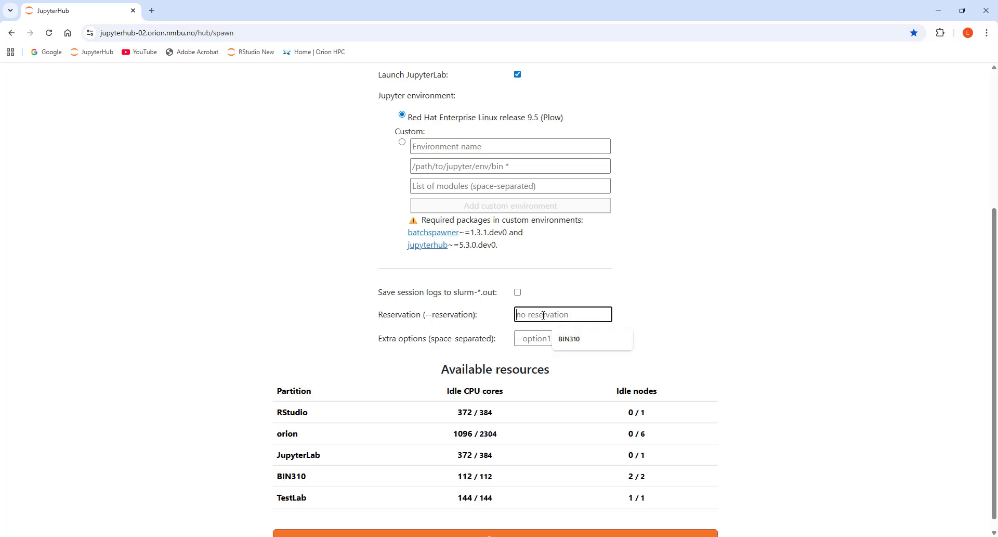
click(574, 340)
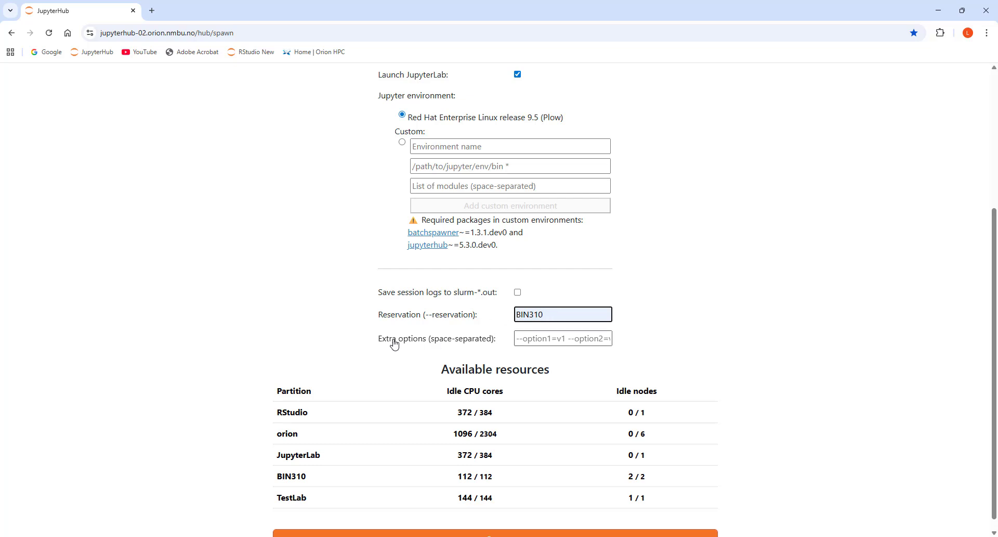
click(534, 340)
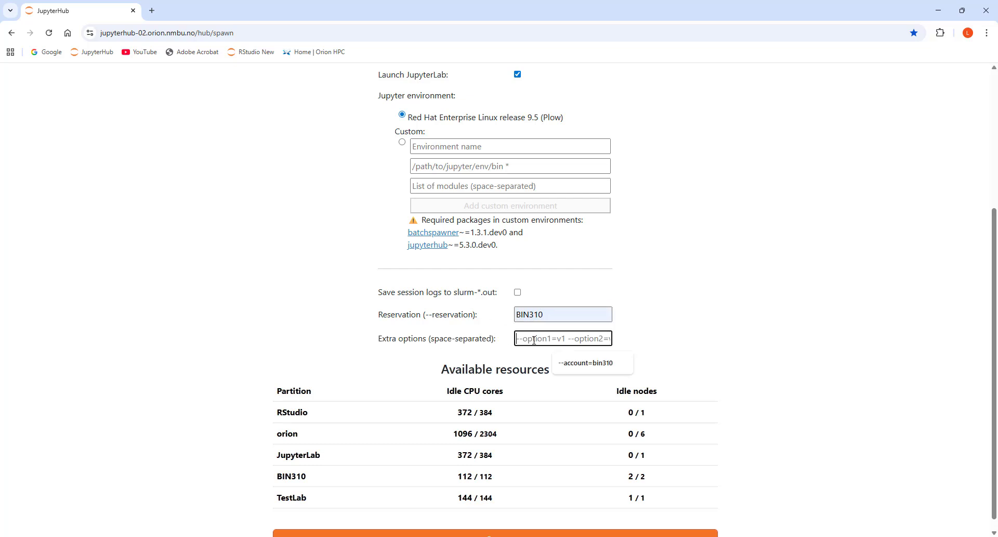
click(573, 363)
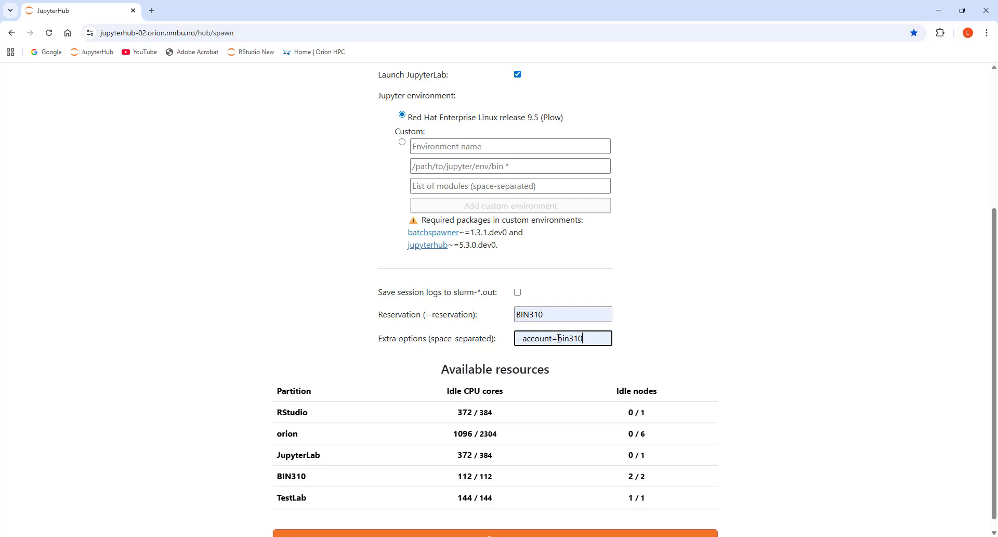
drag(558, 338, 569, 339)
click(623, 341)
Review the chosen server options and start the JupyterLab server
scroll(642, 324, up, 4)
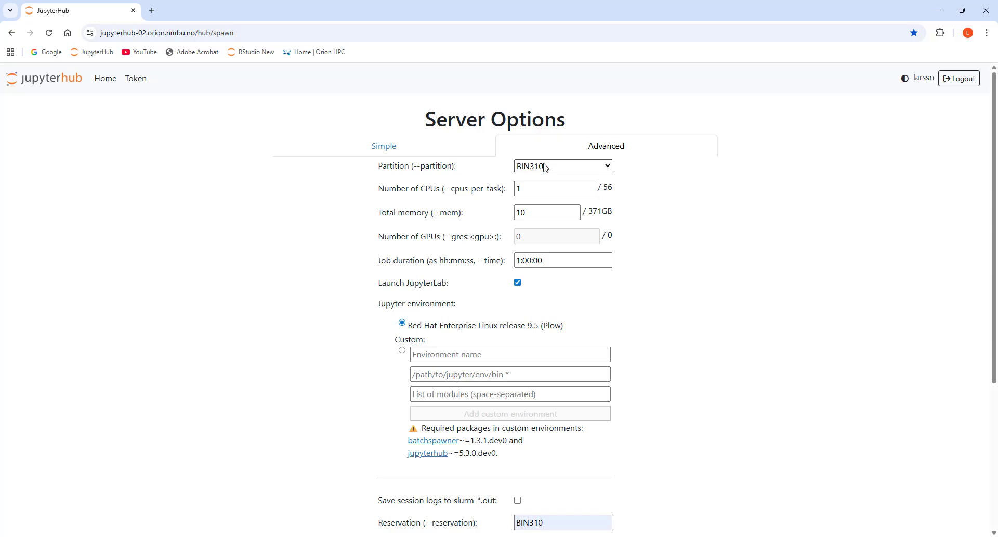
scroll(666, 307, down, 4)
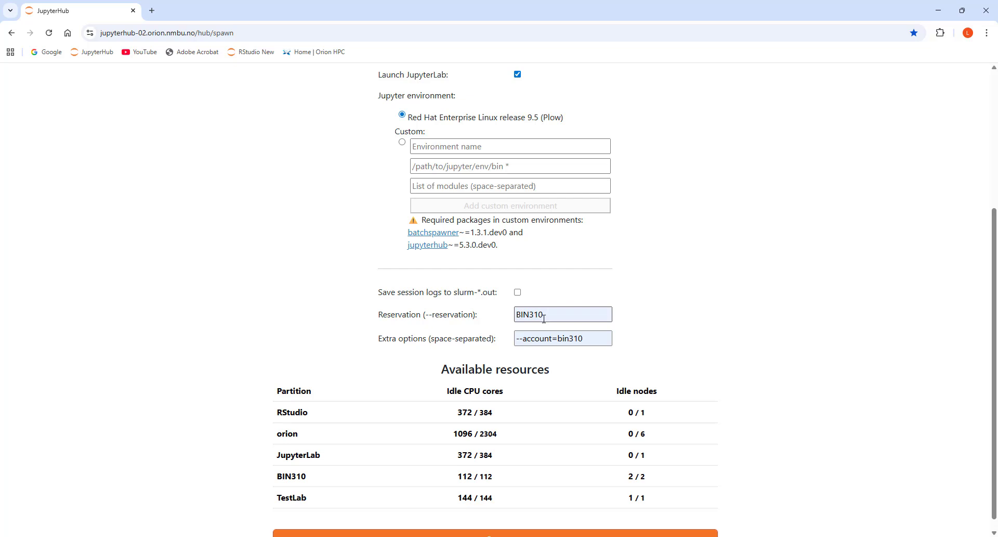
scroll(541, 427, down, 1)
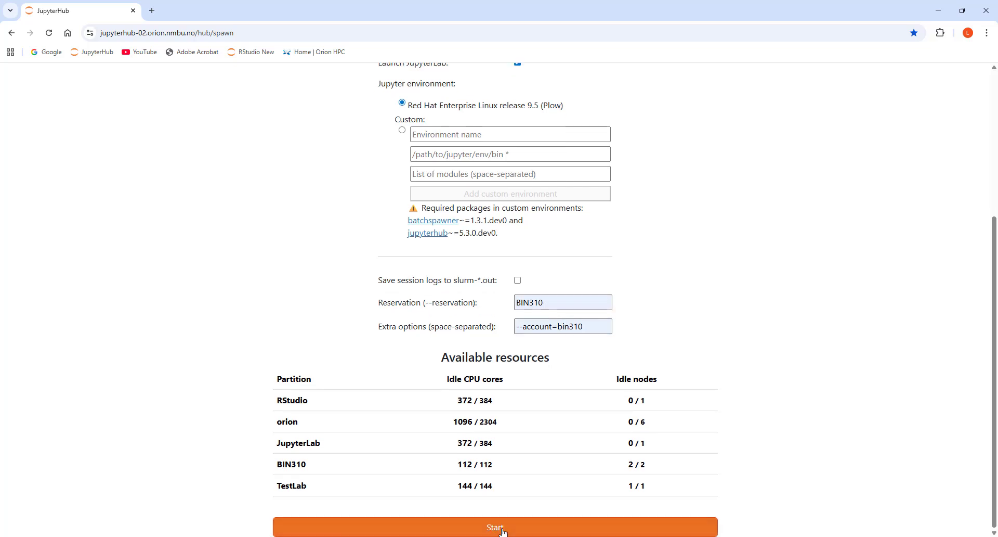
click(503, 529)
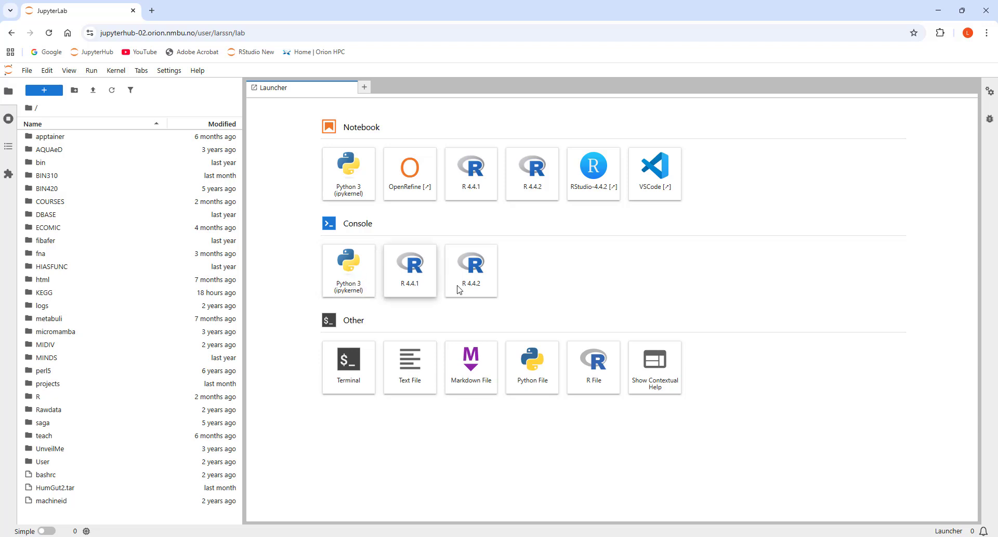
Launch RStudio-4.4.2 from the JupyterLab launcher and close the fastp.sh script that is open there
click(589, 171)
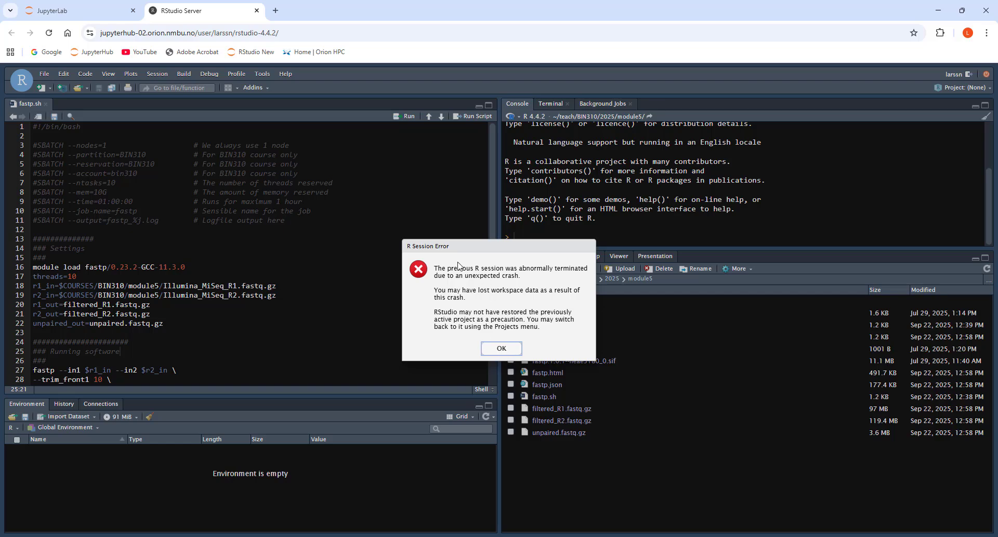
click(501, 349)
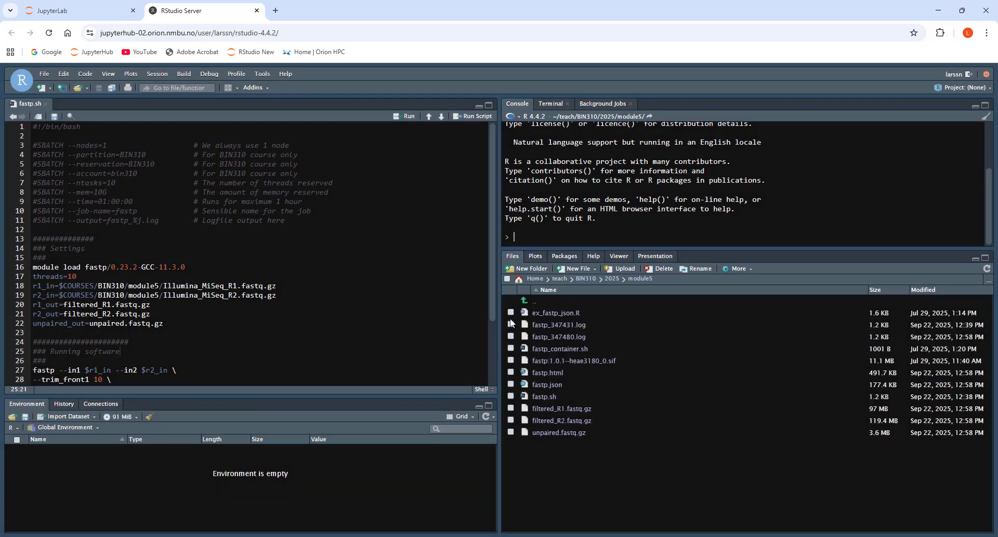
click(45, 104)
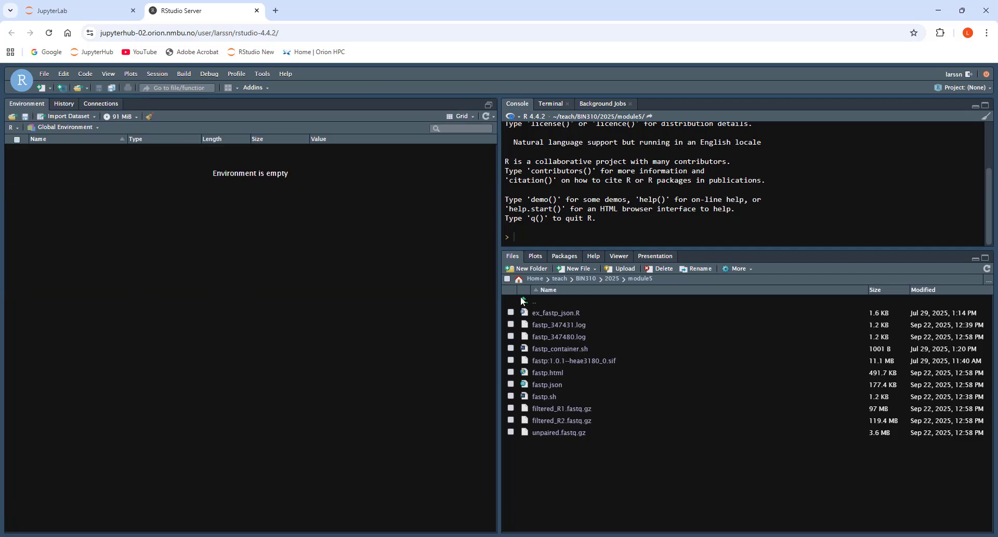
Show the Home folder in the file browser and create a new R script
click(537, 280)
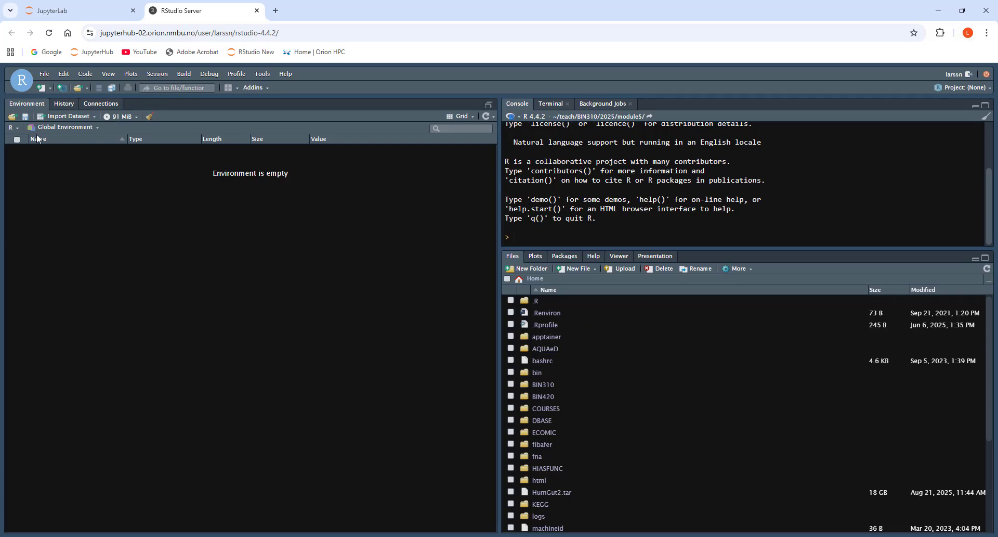
click(43, 73)
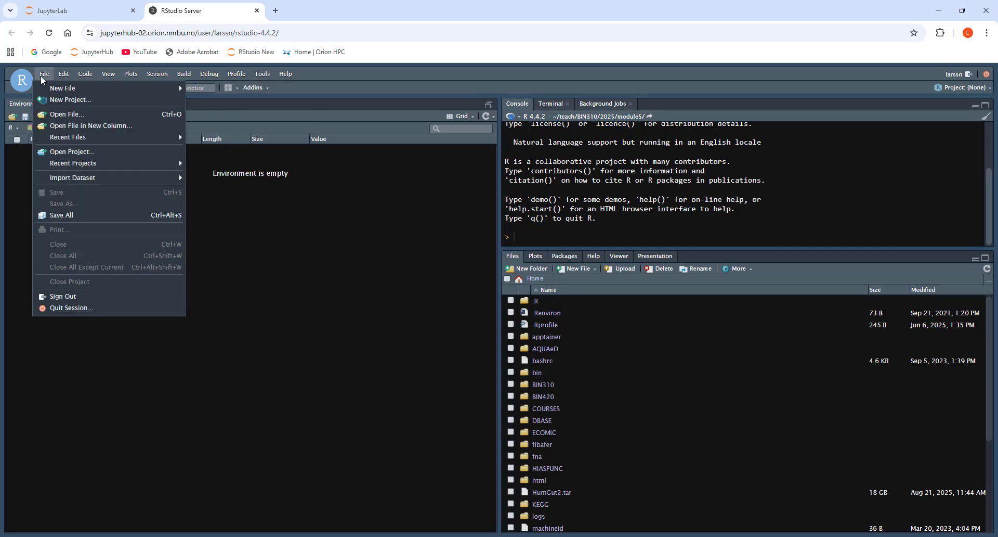
mouse_move(65, 89)
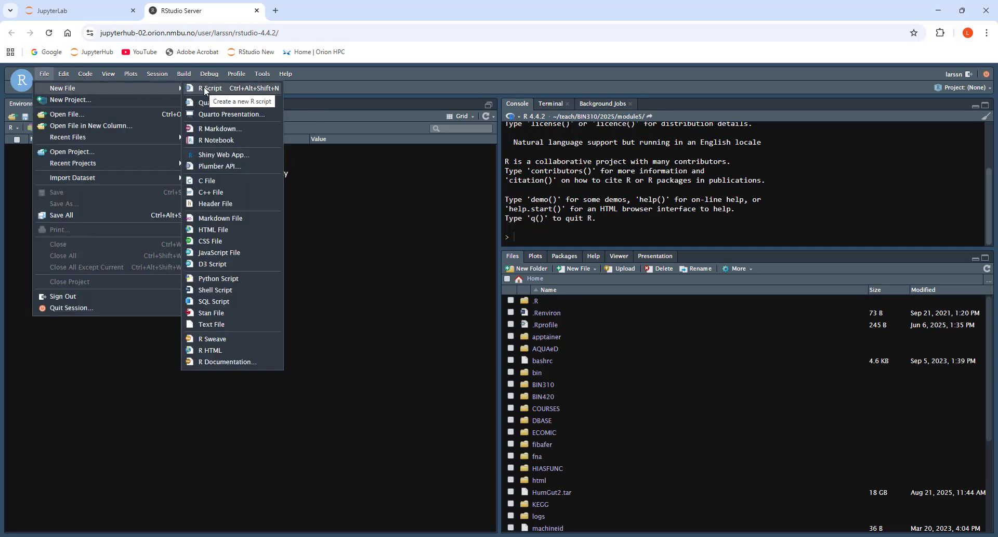
click(206, 89)
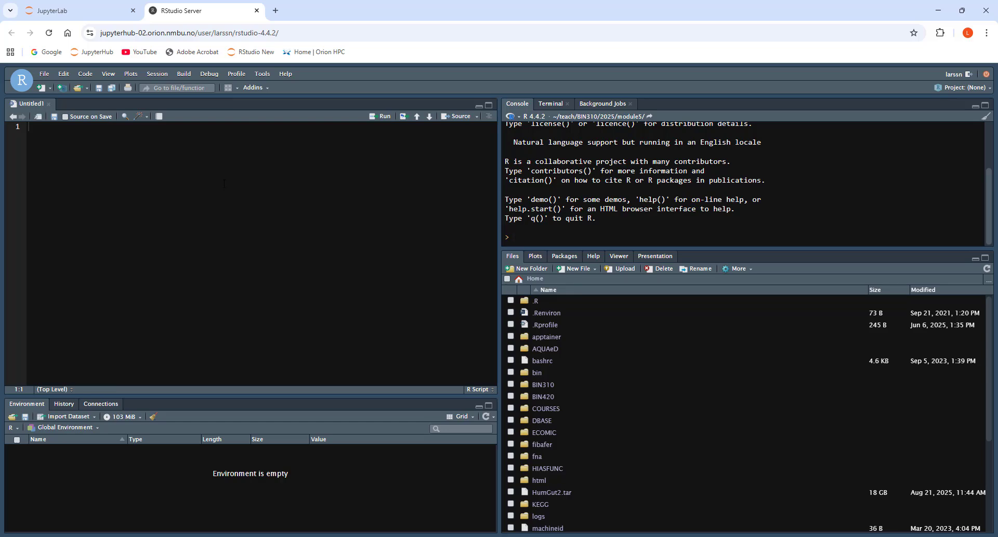
click(267, 75)
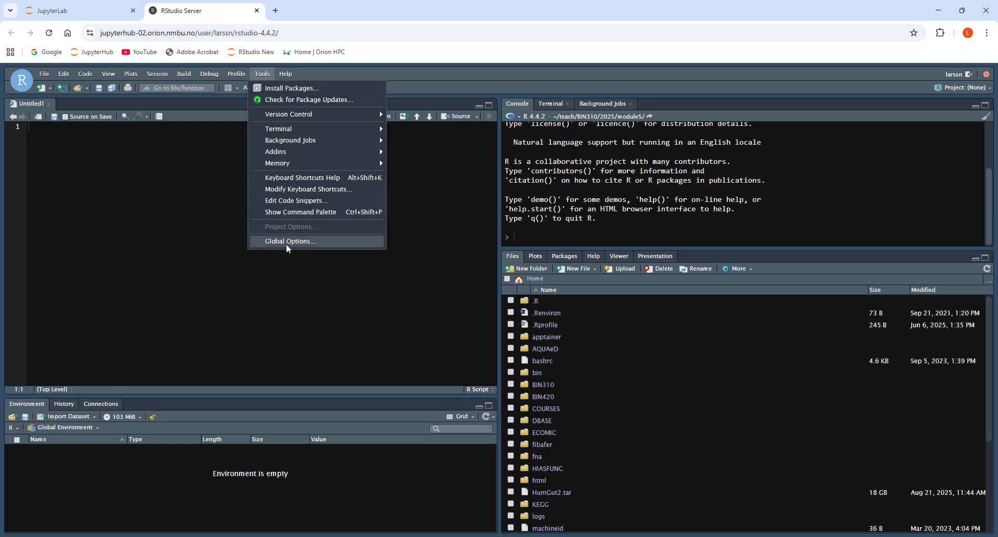
click(407, 303)
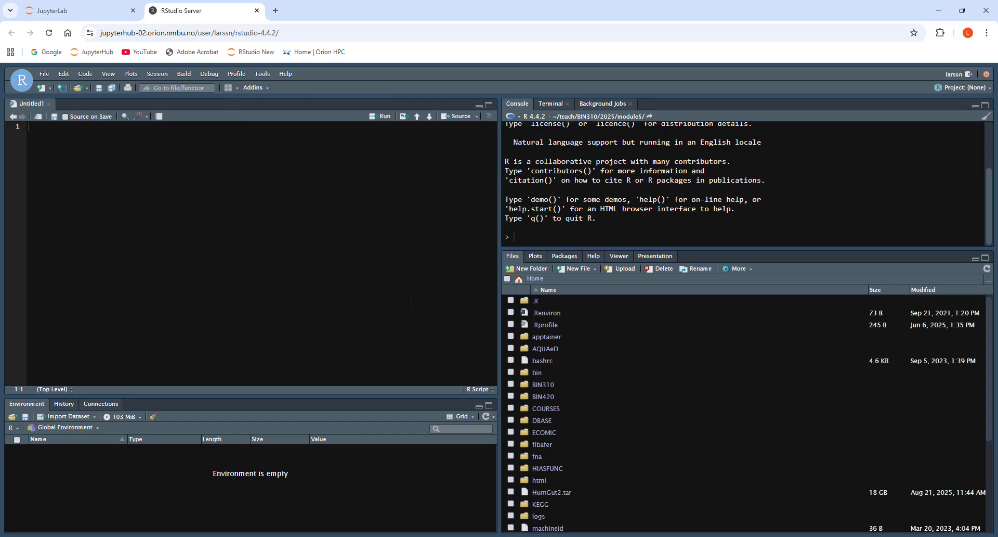